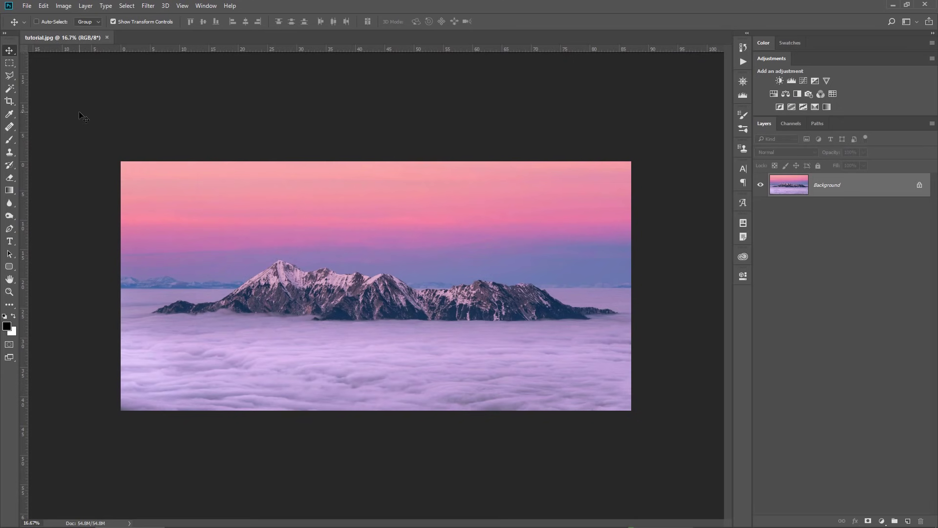
# Crop the mountain photo to a 16:9 ratio, shifting the photo right within the frame
pyautogui.hotkey('ctrl', '+')
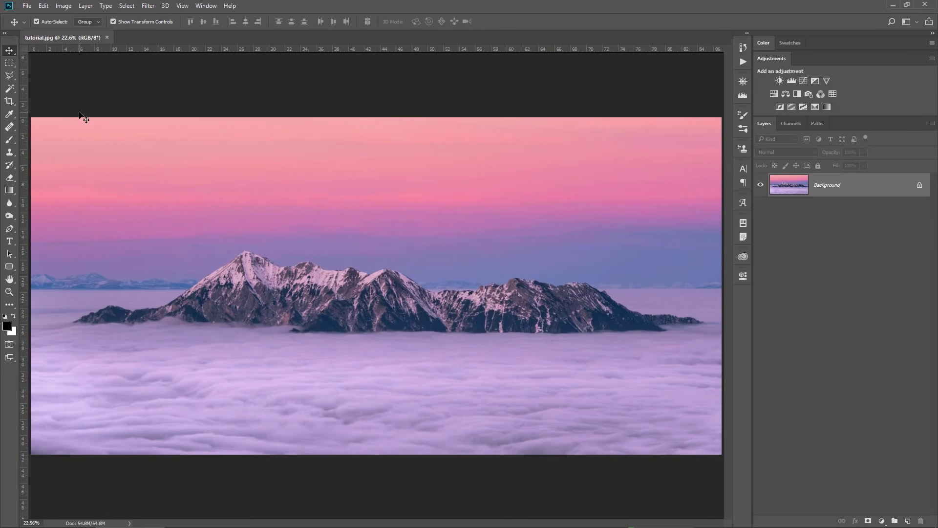
pyautogui.hotkey('ctrl', '-')
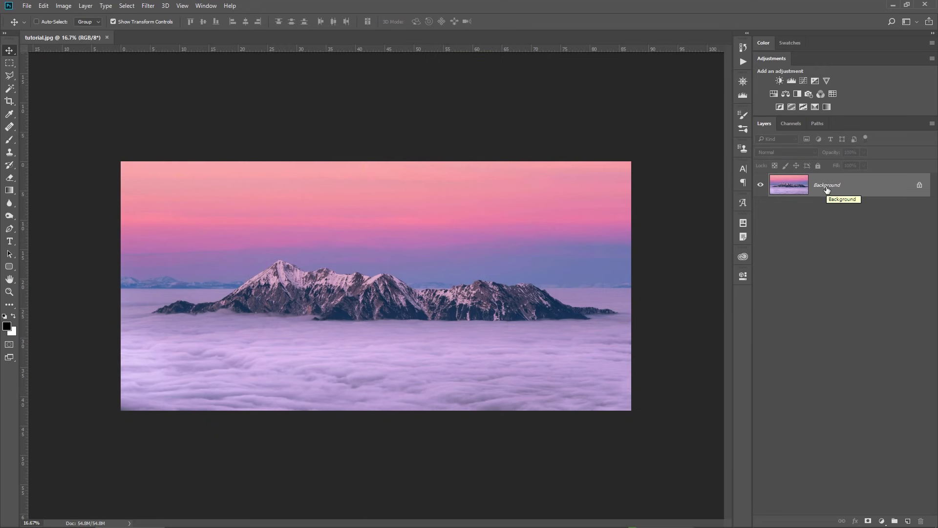
pyautogui.click(9, 101)
pyautogui.click(57, 21)
pyautogui.click(49, 68)
pyautogui.moveTo(286, 226); pyautogui.dragTo(320, 222)
pyautogui.press('Return')
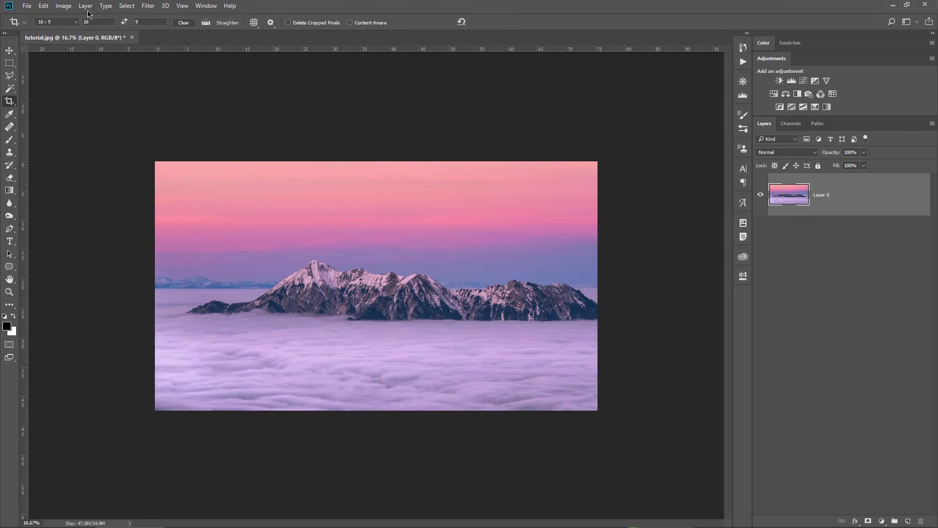
# Resize the image to 1920 × 1080 px in Image Size
pyautogui.click(64, 6)
pyautogui.click(74, 75)
pyautogui.write('1920')
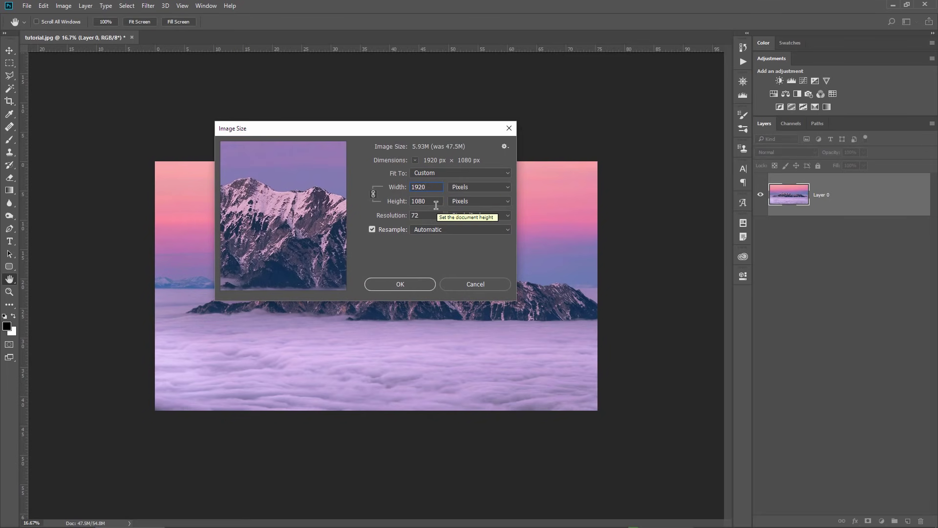
pyautogui.click(400, 285)
pyautogui.press('c')
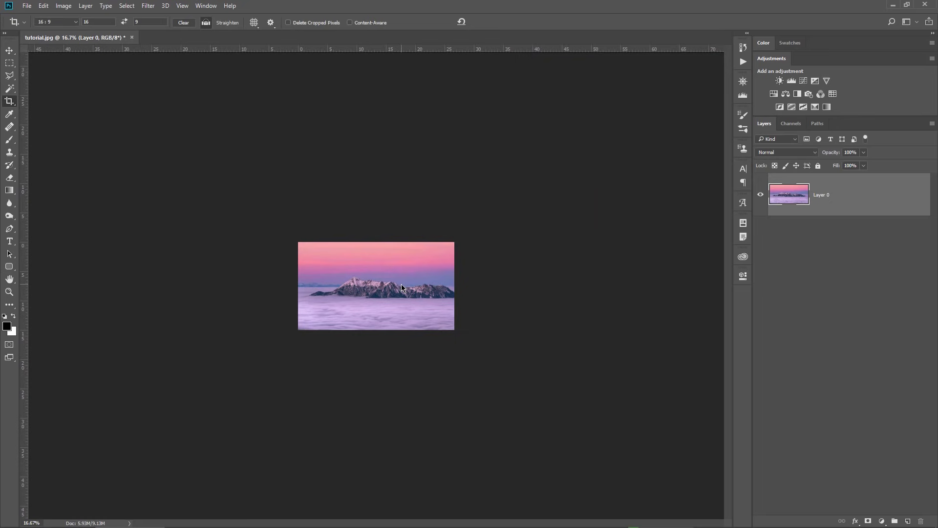
# Flatten Layer 0 into a single Background layer
pyautogui.hotkey('ctrl', '+')
pyautogui.hotkey('ctrl', '+')
pyautogui.hotkey('ctrl', '+')
pyautogui.hotkey('ctrl', '+')
pyautogui.hotkey('ctrl', '-')
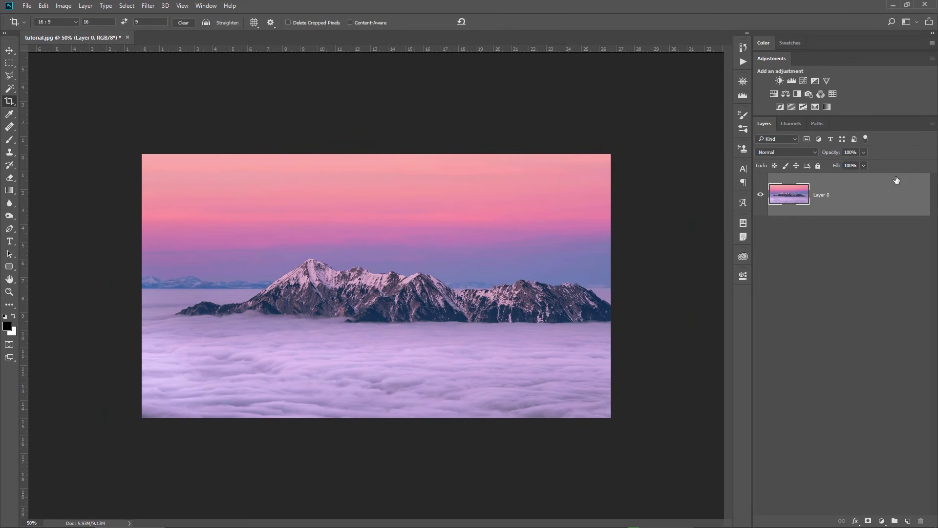
pyautogui.rightClick(870, 194)
pyautogui.click(782, 395)
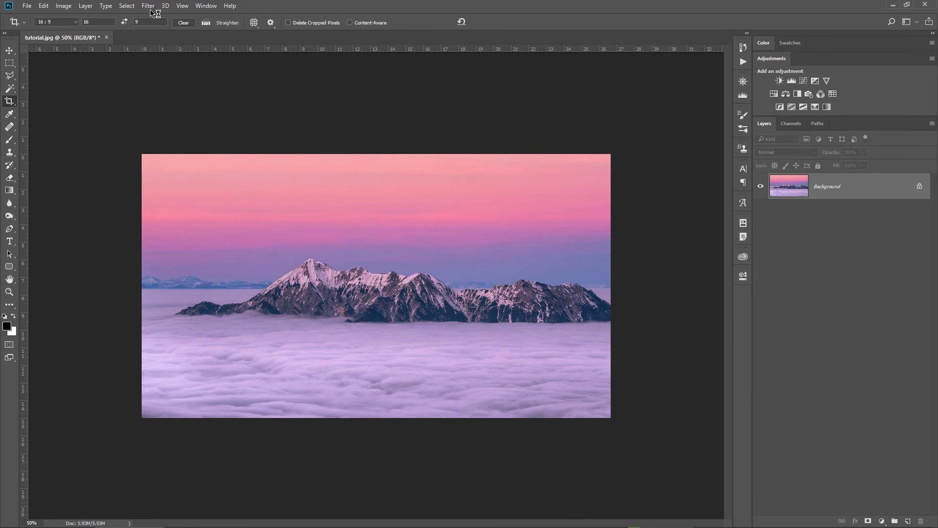
# In Quick Mask mode, paint over the lower clouds with a 127 px brush and across the sky with a 300 px brush
pyautogui.press('q')
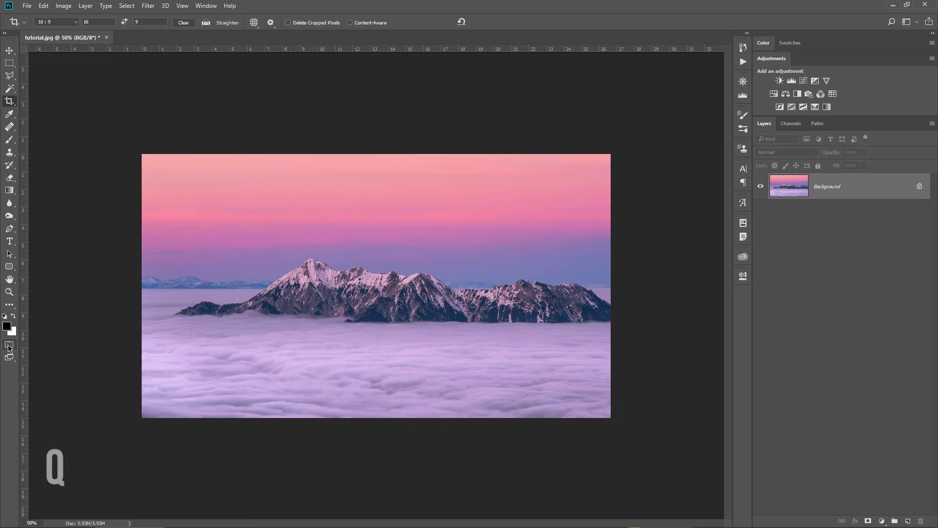
pyautogui.press('b')
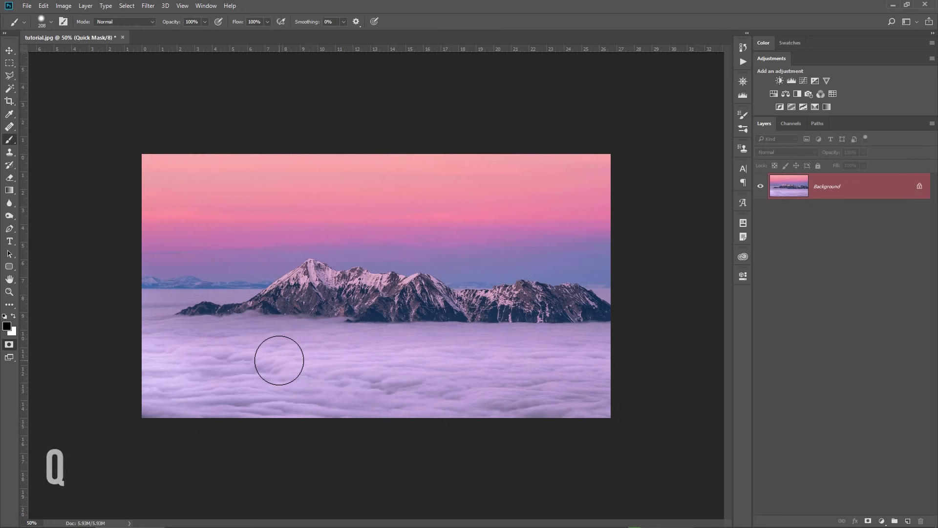
pyautogui.rightClick(318, 336)
pyautogui.moveTo(415, 364); pyautogui.dragTo(409, 365)
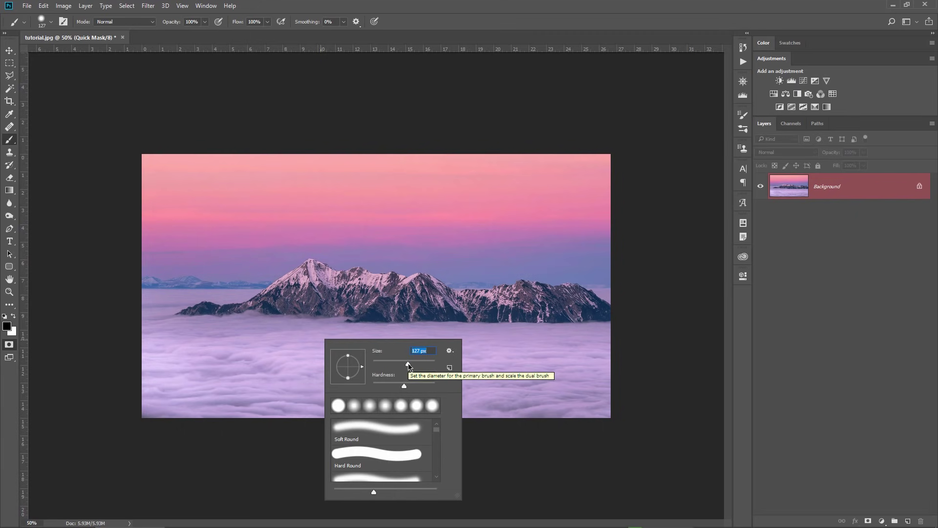
pyautogui.press('Return')
pyautogui.moveTo(210, 399)
pyautogui.mouseDown()
pyautogui.moveTo(562, 413)
pyautogui.moveTo(404, 397)
pyautogui.moveTo(375, 375)
pyautogui.moveTo(412, 364)
pyautogui.moveTo(264, 369)
pyautogui.moveTo(155, 343)
pyautogui.moveTo(502, 349)
pyautogui.moveTo(613, 338)
pyautogui.moveTo(205, 333)
pyautogui.moveTo(160, 328)
pyautogui.moveTo(146, 312)
pyautogui.moveTo(174, 298)
pyautogui.moveTo(149, 296)
pyautogui.mouseUp()
pyautogui.press('[')
pyautogui.press('[')
pyautogui.press('[')
pyautogui.press(']')
pyautogui.press(']')
pyautogui.press(']')
pyautogui.press(']')
pyautogui.press(']')
pyautogui.press(']')
pyautogui.press(']')
pyautogui.press(']')
pyautogui.moveTo(146, 167)
pyautogui.mouseDown()
pyautogui.moveTo(134, 155)
pyautogui.moveTo(424, 195)
pyautogui.moveTo(145, 229)
pyautogui.moveTo(593, 210)
pyautogui.moveTo(438, 215)
pyautogui.mouseUp()
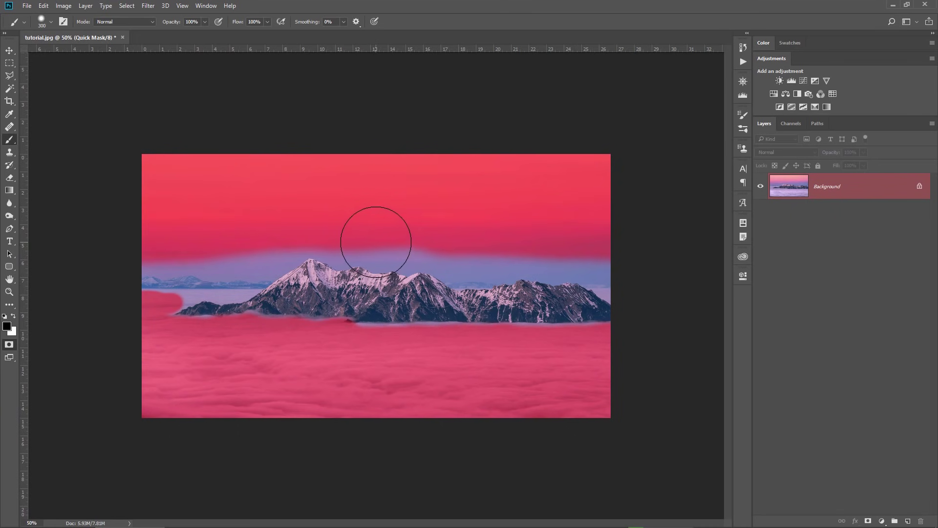
# Turn the mask into a selection, invert it to the sky and clouds, and copy it to a new layer
pyautogui.press('q')
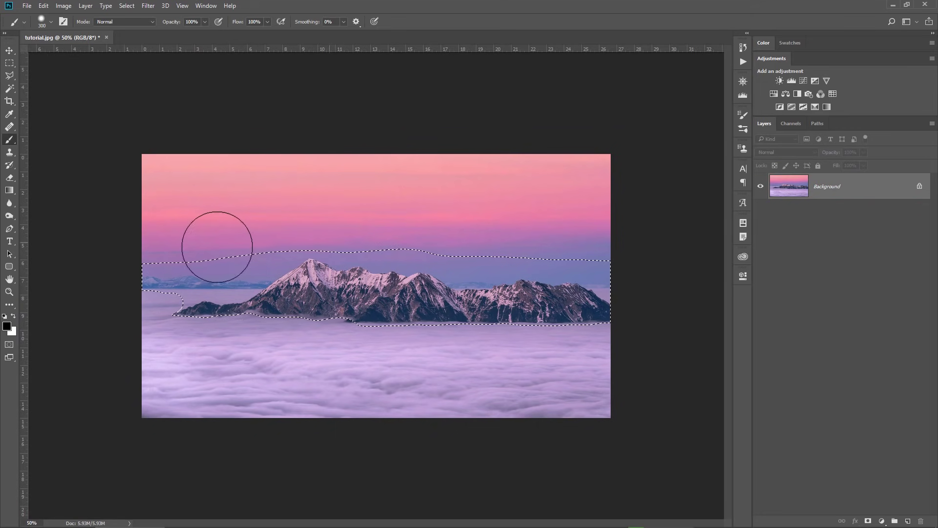
pyautogui.click(126, 5)
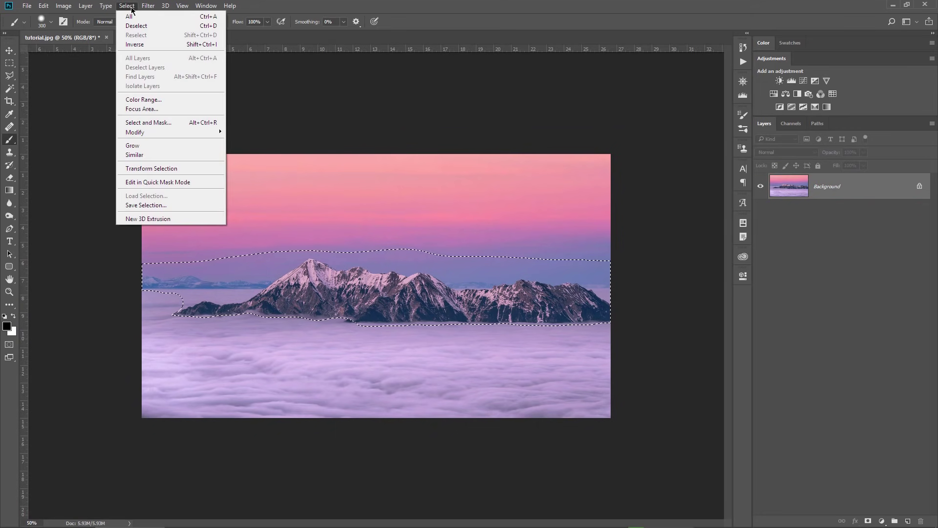
pyautogui.click(132, 44)
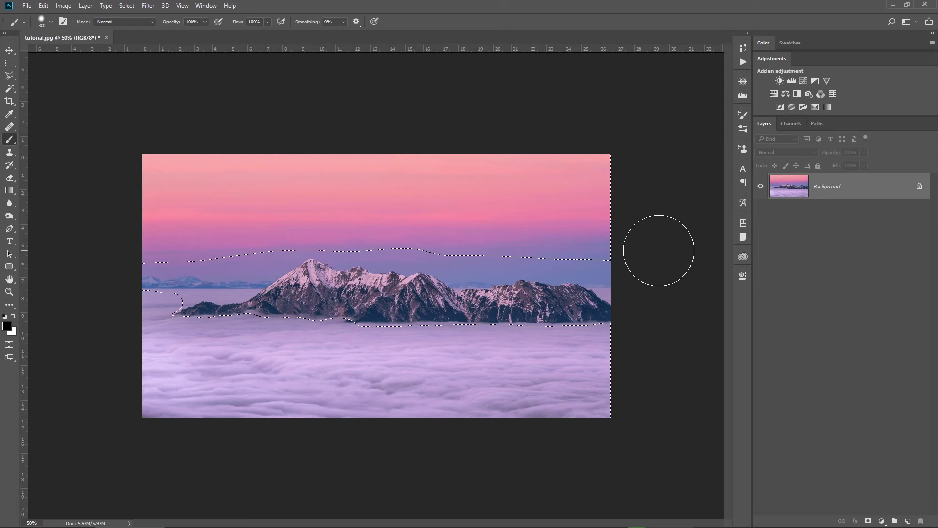
pyautogui.hotkey('ctrl', 'j')
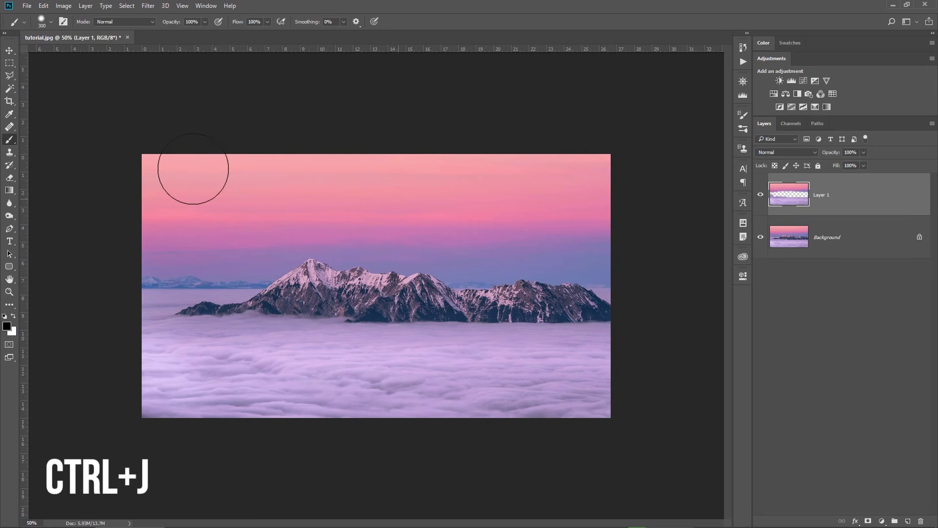
# Nudge Layer 1 left and stretch its right side to the canvas edge, about 103.75% width
pyautogui.press('v')
pyautogui.hotkey('shift', 'Left')
pyautogui.hotkey('shift', 'Left')
pyautogui.hotkey('shift', 'Left')
pyautogui.hotkey('shift', 'Left')
pyautogui.hotkey('shift', 'Left')
pyautogui.hotkey('shift', 'Left')
pyautogui.hotkey('shift', 'Left')
pyautogui.hotkey('shift', 'Left')
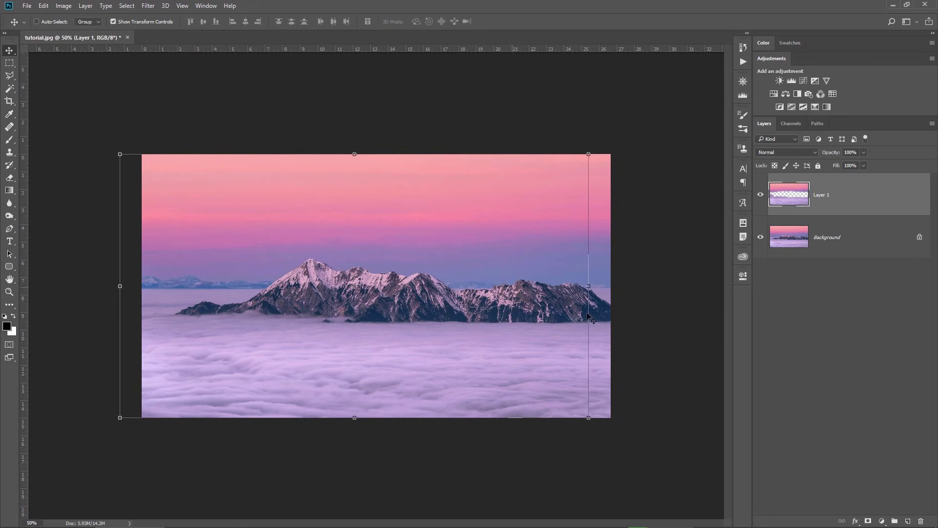
pyautogui.moveTo(589, 288); pyautogui.dragTo(609, 290)
pyautogui.press('Return')
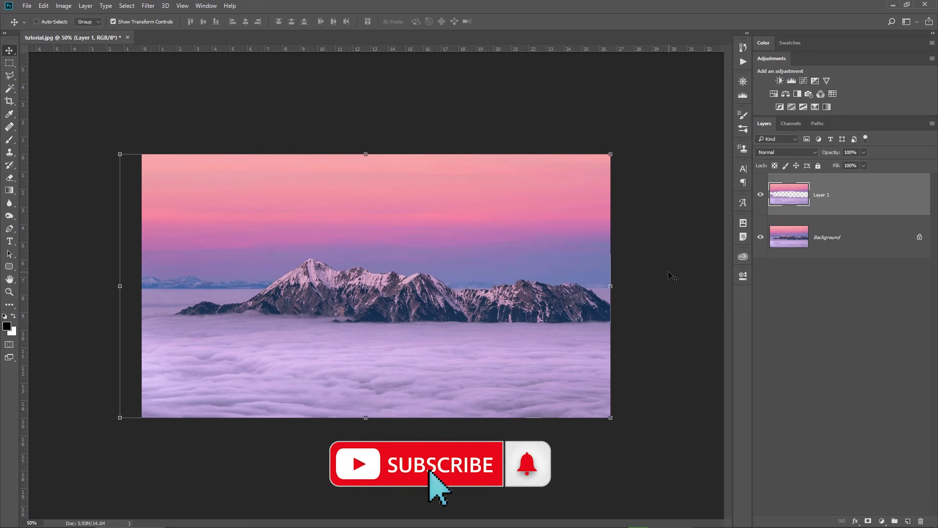
# Show the Timeline panel, create a video timeline, and make the panel taller
pyautogui.click(206, 6)
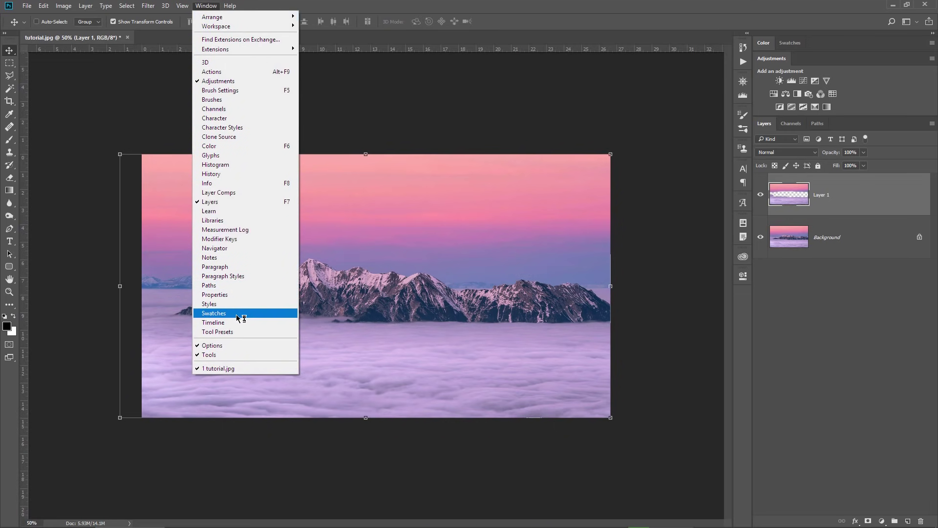
pyautogui.click(237, 323)
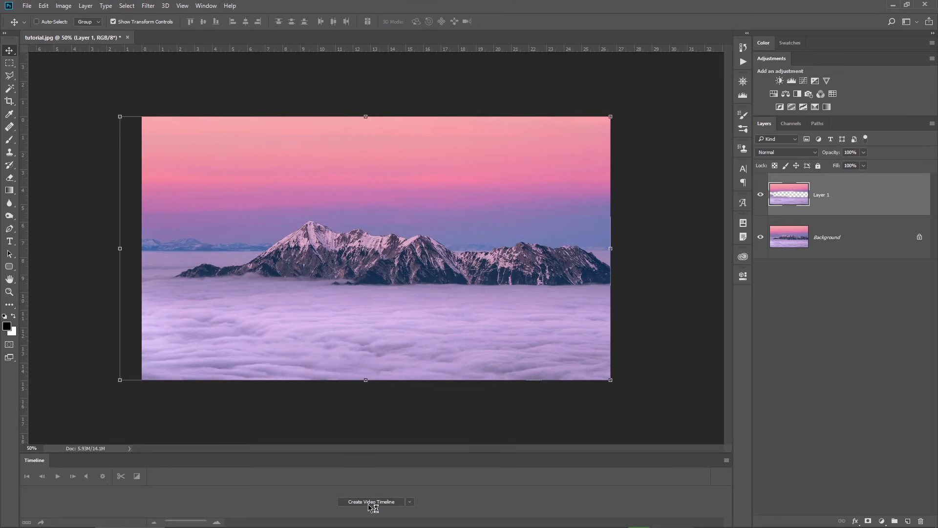
pyautogui.click(369, 502)
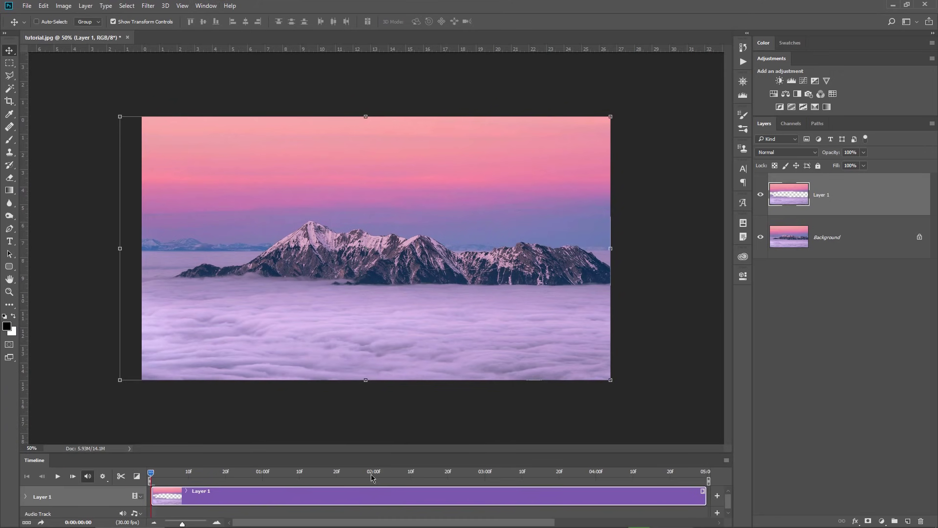
pyautogui.moveTo(369, 454); pyautogui.dragTo(371, 339)
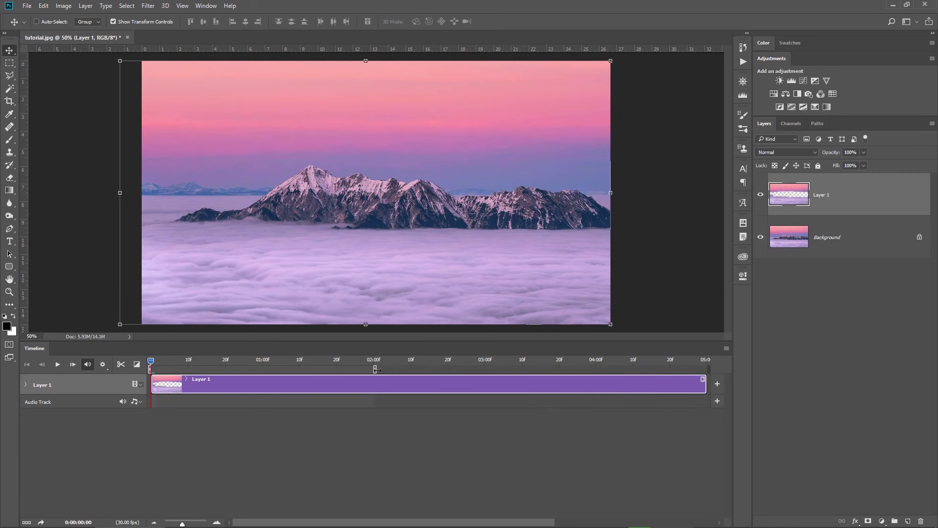
# Trim the Layer 1 clip to two seconds and turn on Loop Playback
pyautogui.moveTo(704, 391); pyautogui.dragTo(376, 392)
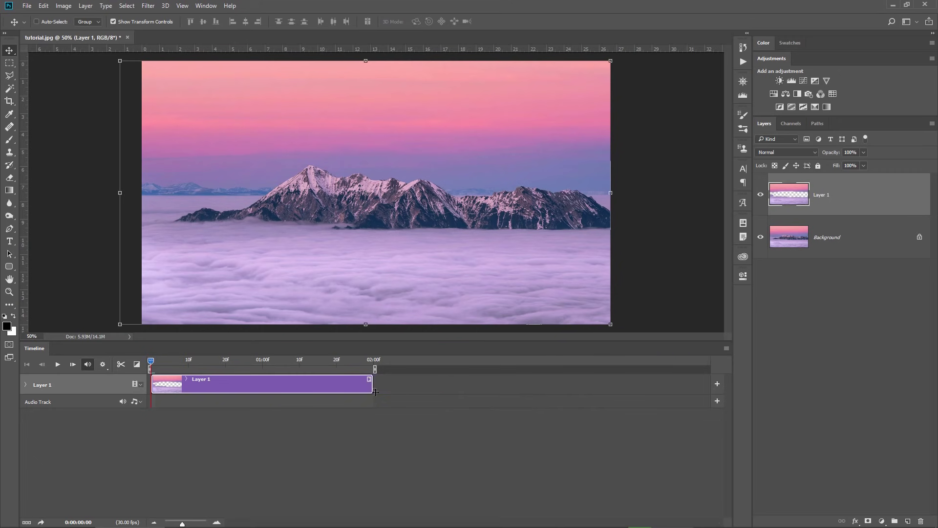
pyautogui.click(103, 364)
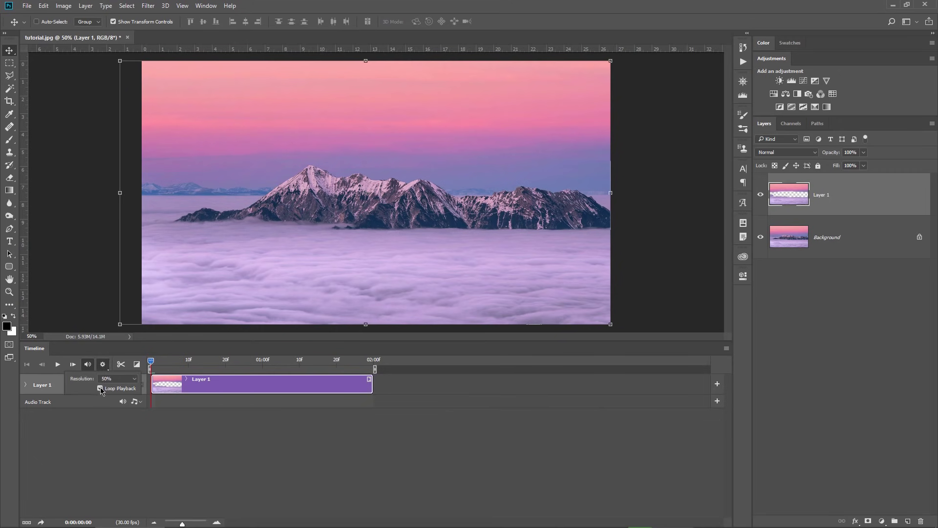
pyautogui.click(376, 362)
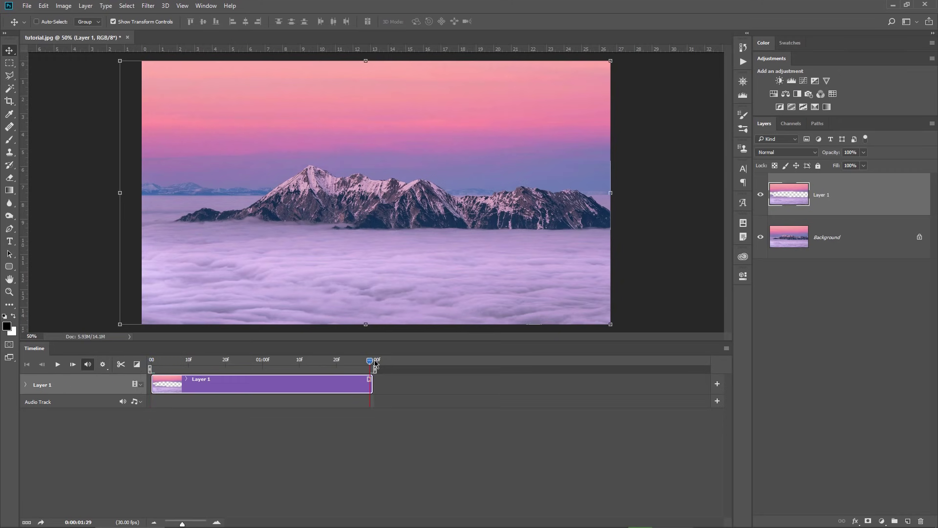
pyautogui.moveTo(246, 362); pyautogui.dragTo(150, 365)
# Keyframe Layer 1's Position at 0 and 2 seconds, shifted right at the end, and preview the drift
pyautogui.click(26, 385)
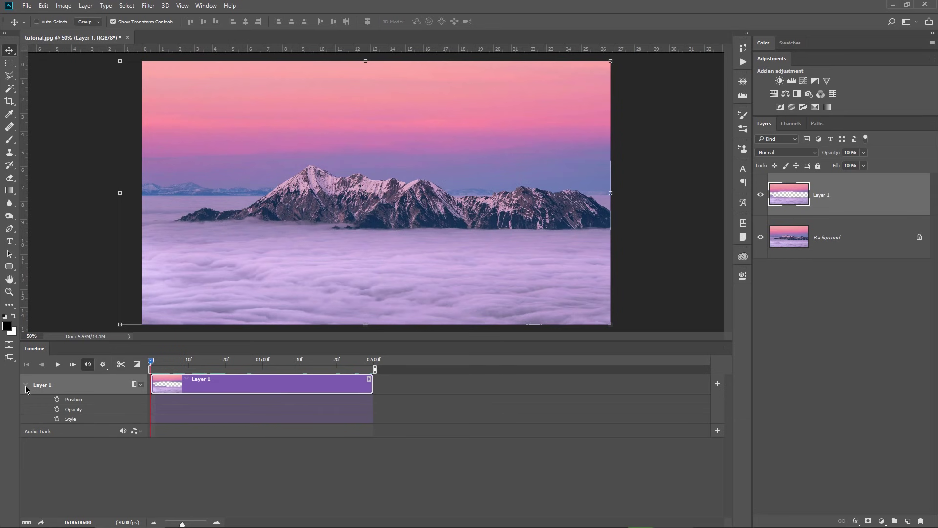
pyautogui.click(57, 400)
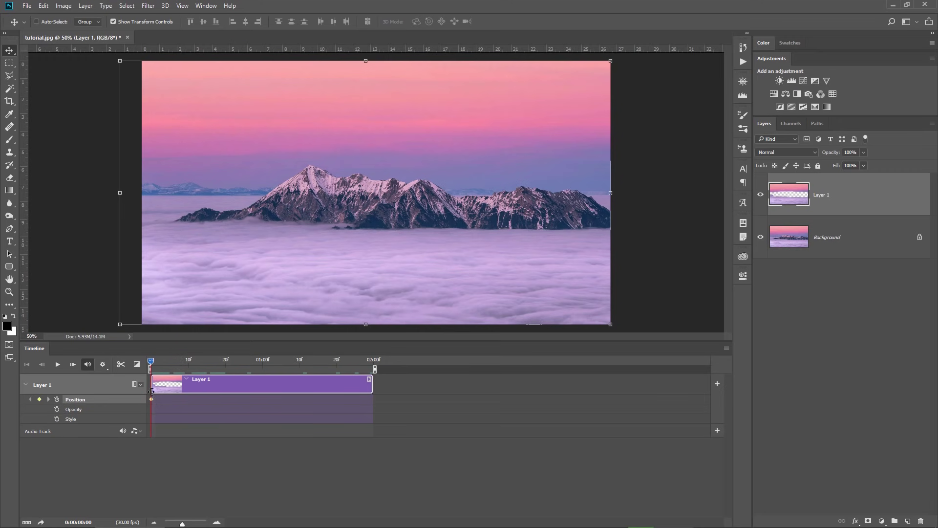
pyautogui.moveTo(154, 364); pyautogui.dragTo(370, 361)
pyautogui.click(40, 399)
pyautogui.hotkey('shift', 'Right')
pyautogui.hotkey('shift', 'Right')
pyautogui.hotkey('shift', 'Right')
pyautogui.hotkey('shift', 'Right')
pyautogui.hotkey('shift', 'Right')
pyautogui.hotkey('shift', 'Right')
pyautogui.hotkey('shift', 'Right')
pyautogui.hotkey('shift', 'Right')
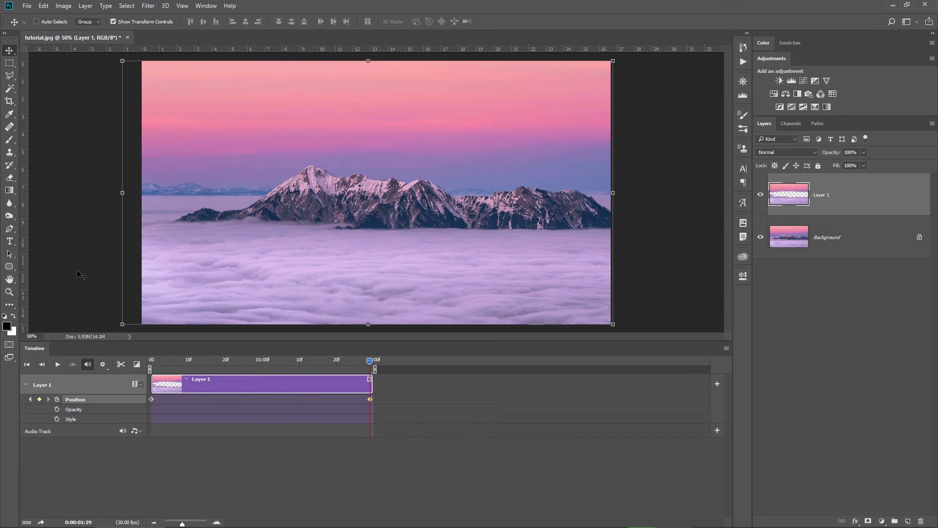
pyautogui.hotkey('shift', 'Right')
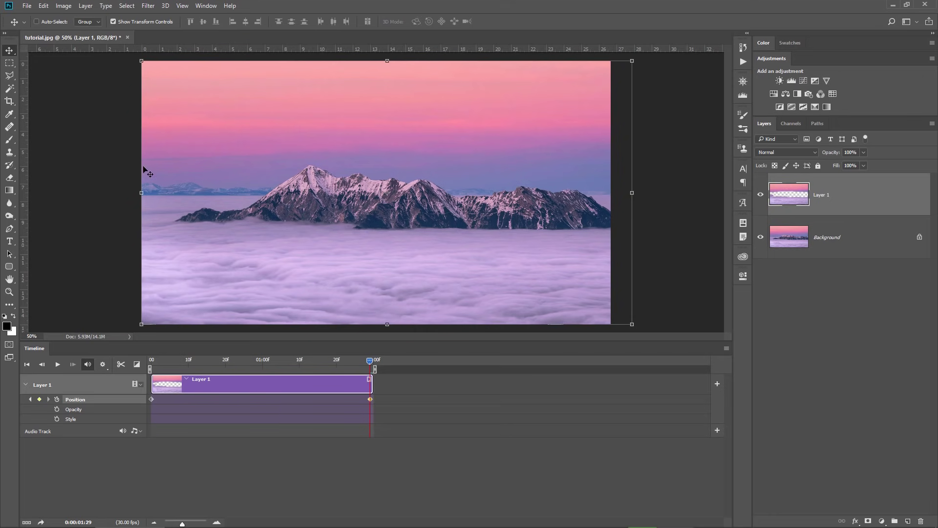
pyautogui.click(180, 362)
pyautogui.press('space')
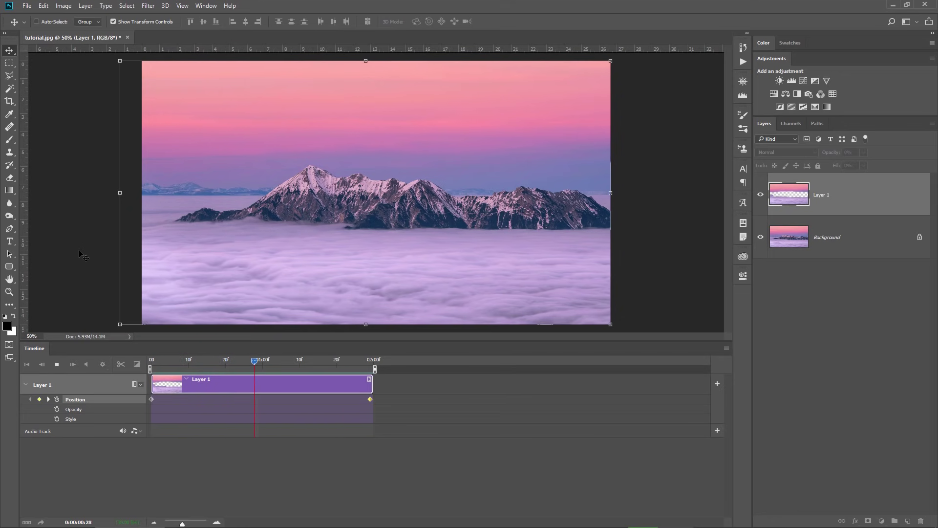
pyautogui.press('space')
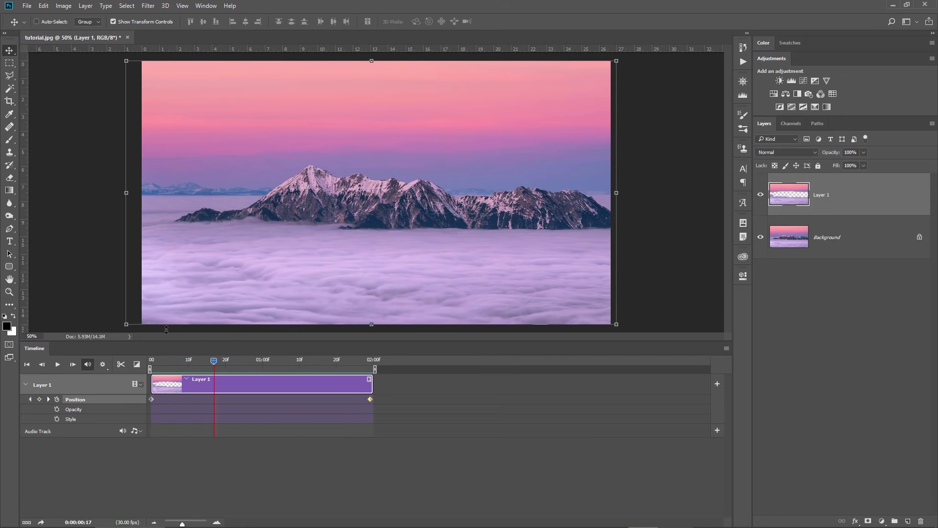
pyautogui.click(153, 362)
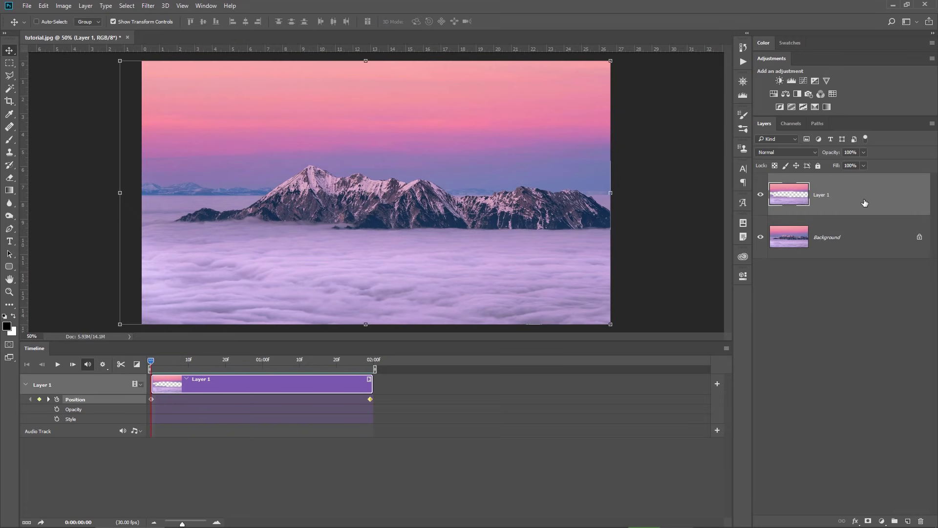
# Delete the duplicated Layer 1 copy and group Layer 1 into Group 1
pyautogui.hotkey('ctrl', 'j')
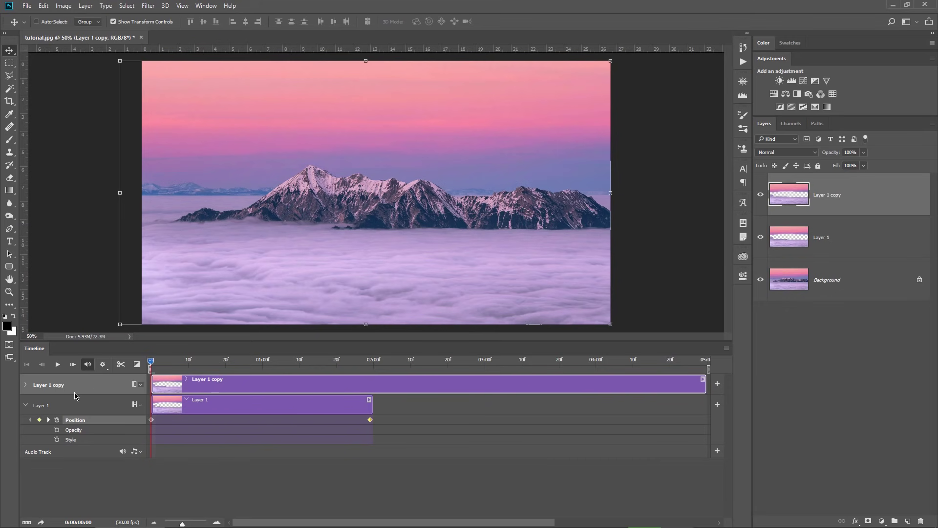
pyautogui.click(24, 386)
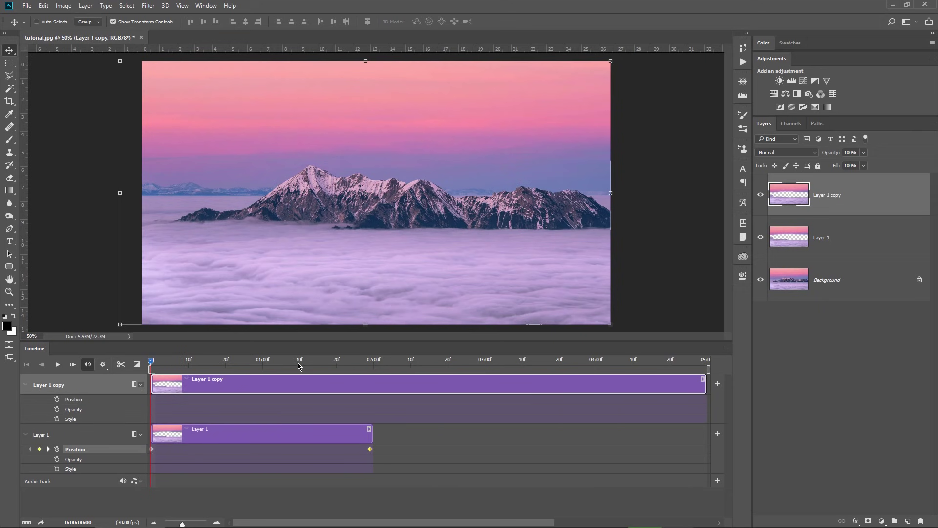
pyautogui.press('Delete')
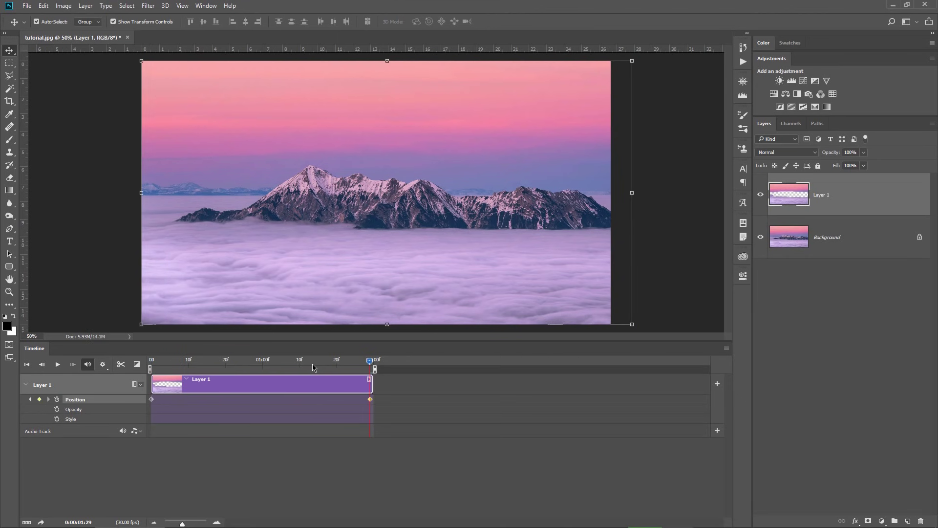
pyautogui.press('ctrl')
pyautogui.hotkey('ctrl', 'g')
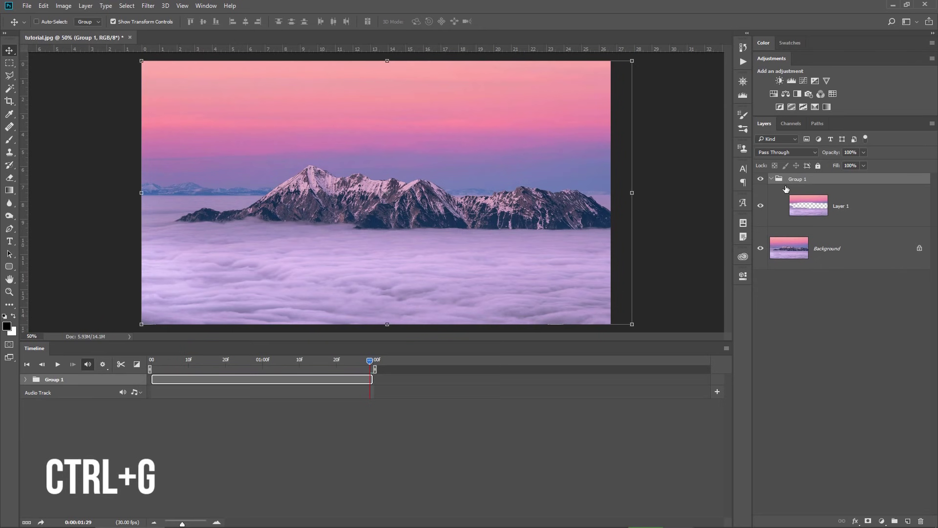
# Duplicate Group 1 and slide the Group 1 copy clip to start at 01:00f
pyautogui.click(772, 179)
pyautogui.hotkey('ctrl', 'j')
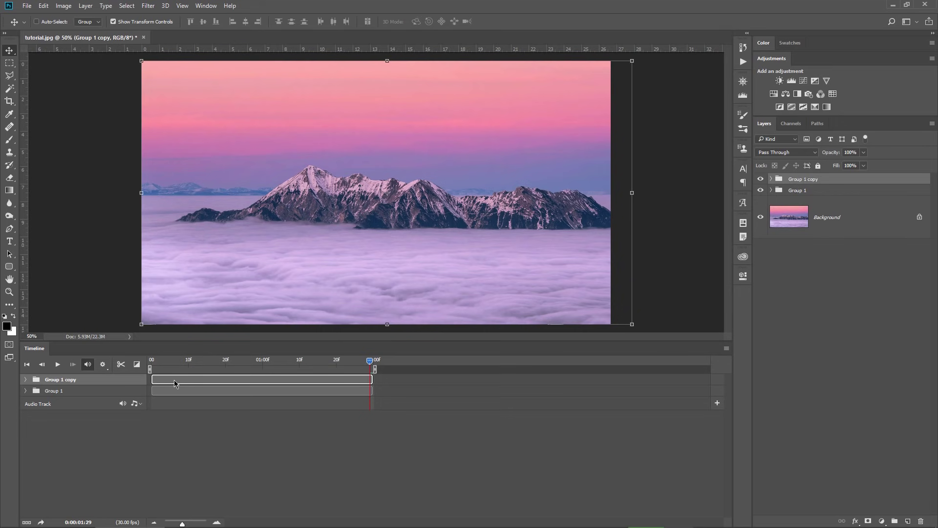
pyautogui.click(25, 380)
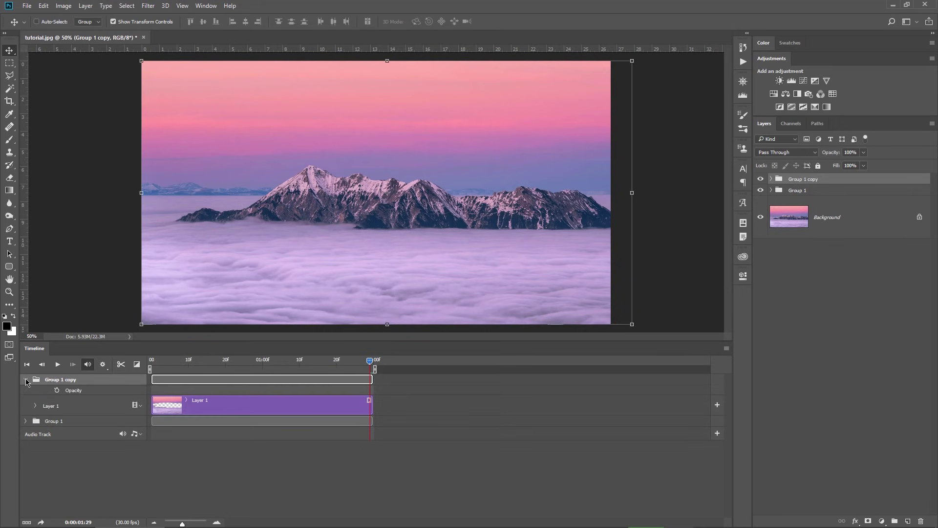
pyautogui.click(26, 421)
pyautogui.click(35, 406)
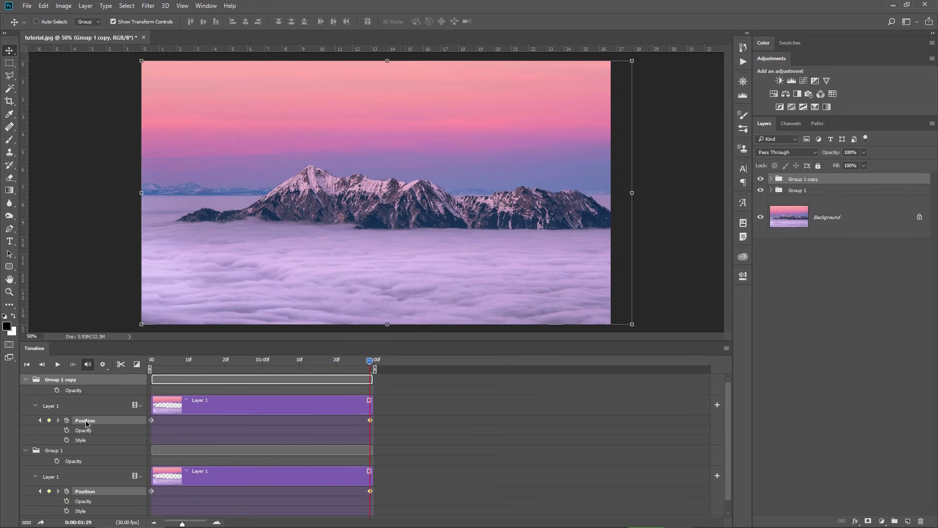
pyautogui.scroll(-1, 220, 428)
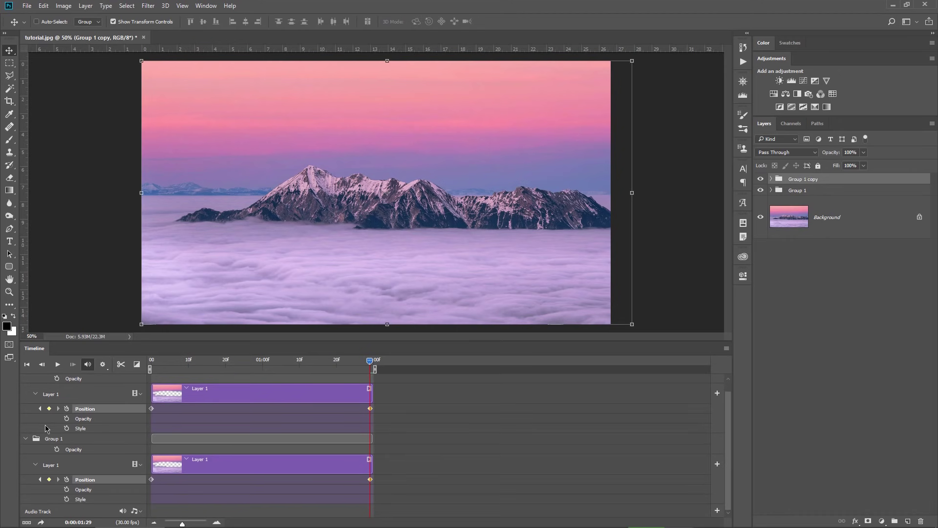
pyautogui.scroll(1, 171, 427)
pyautogui.moveTo(168, 382); pyautogui.dragTo(277, 375)
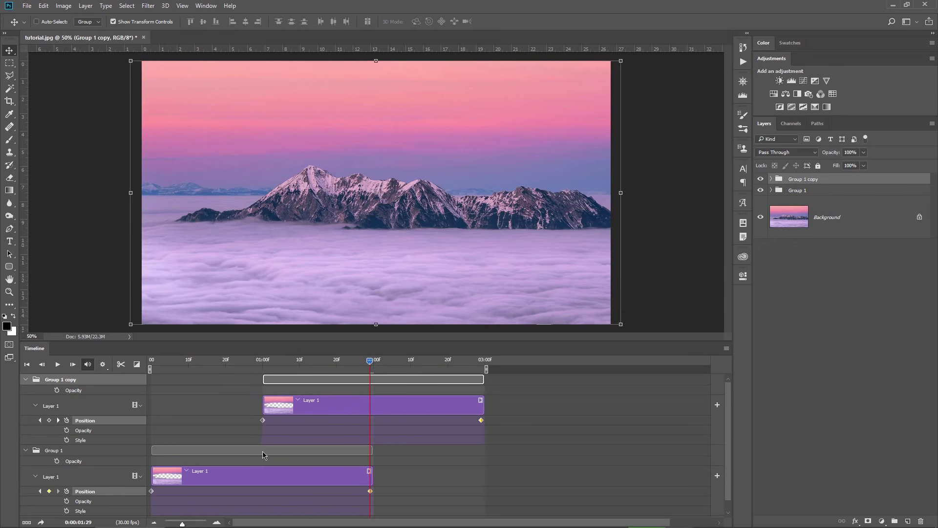
# Add a Fade to the start of Group 1 copy's clip, preview it, and duplicate the group
pyautogui.click(137, 364)
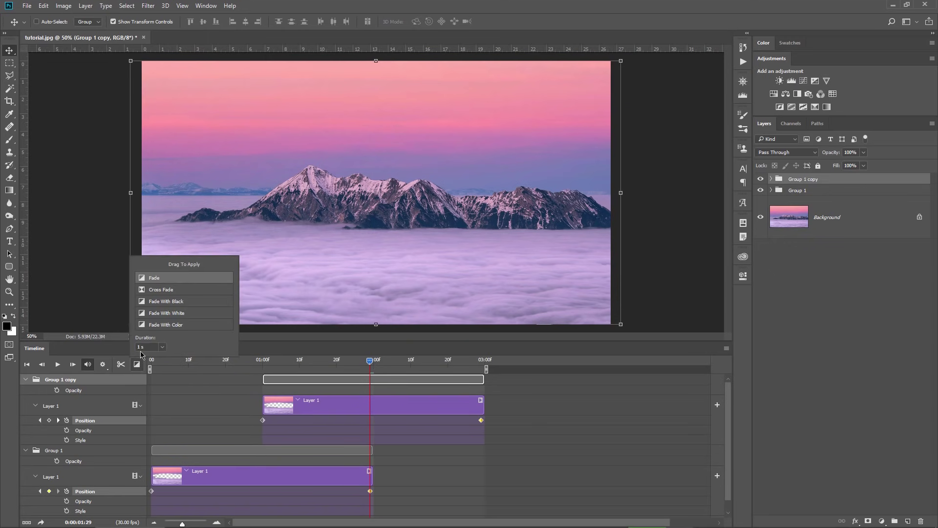
pyautogui.moveTo(154, 281); pyautogui.dragTo(284, 411)
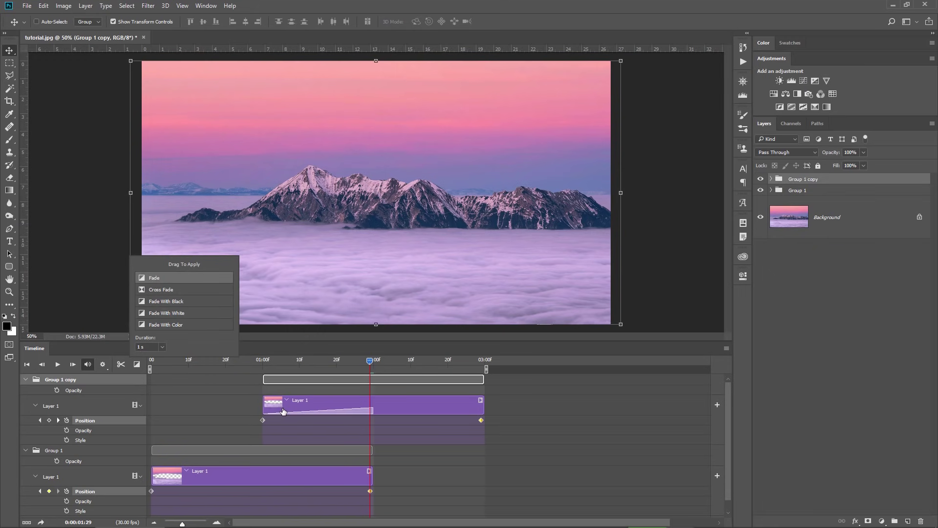
pyautogui.moveTo(371, 363); pyautogui.dragTo(153, 362)
pyautogui.press('space')
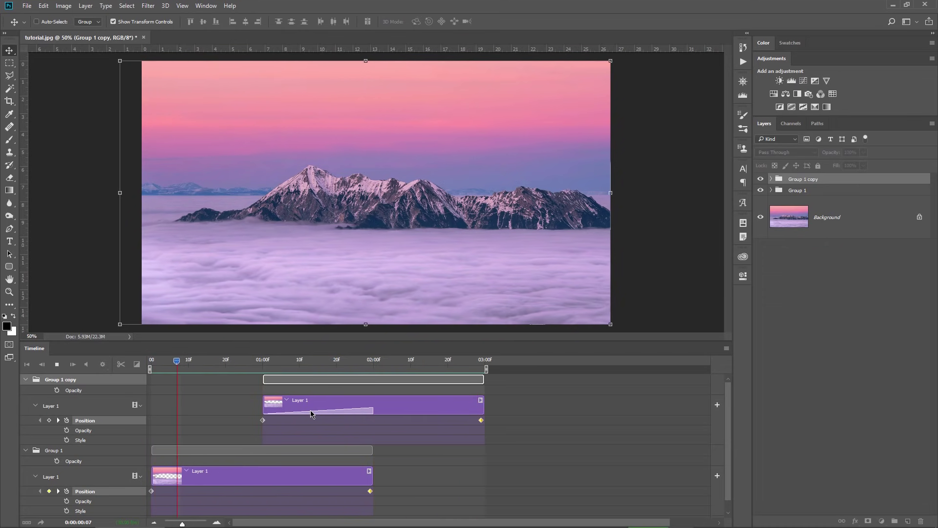
pyautogui.press('space')
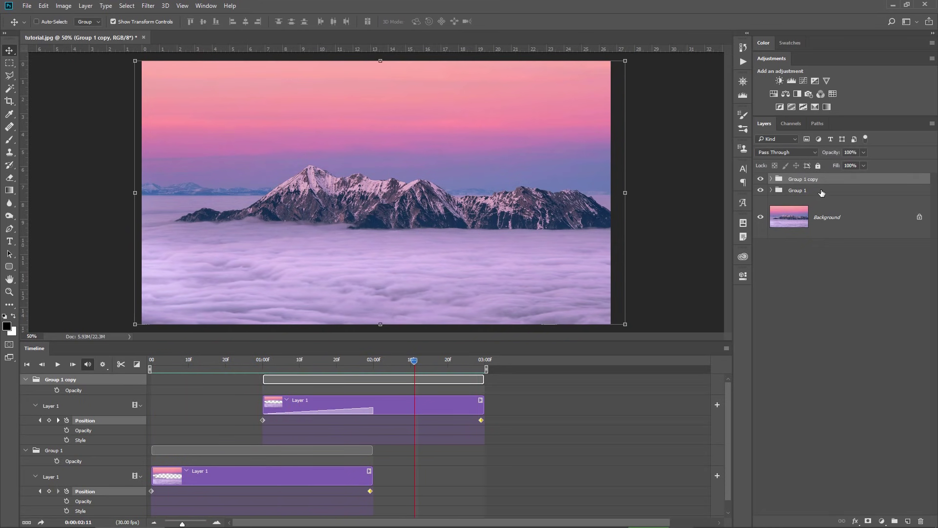
pyautogui.hotkey('ctrl', 'j')
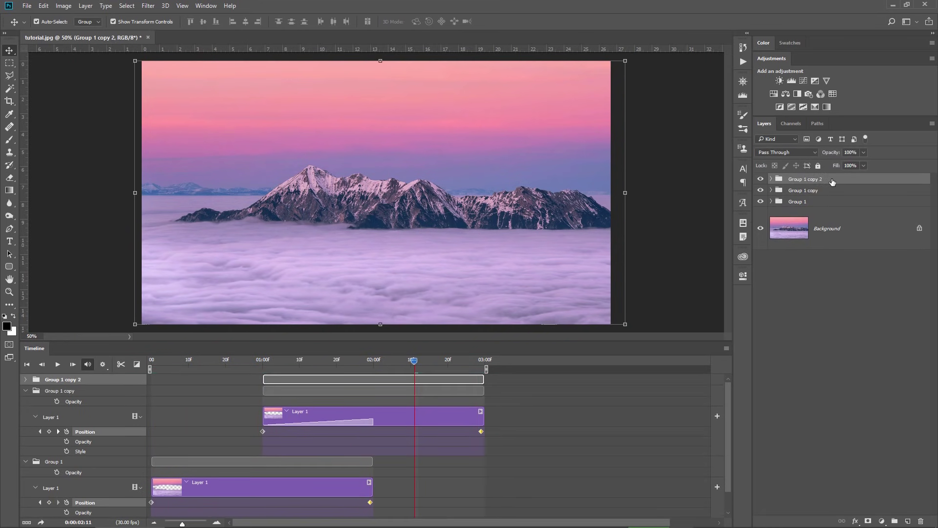
# Replace Group 1 copy 2's start fade with an end Fade and slide its clip to run 0–1 s
pyautogui.click(26, 379)
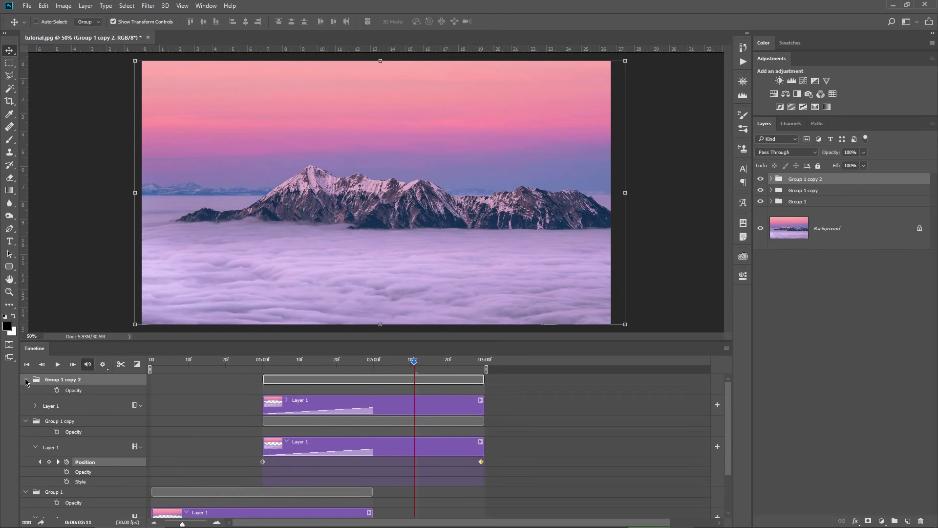
pyautogui.click(136, 364)
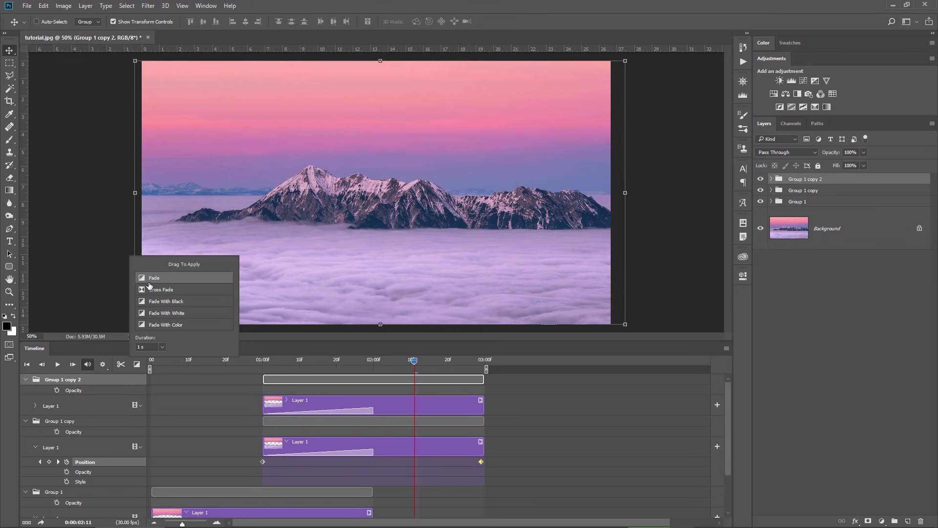
pyautogui.moveTo(151, 279); pyautogui.dragTo(405, 409)
pyautogui.click(356, 415)
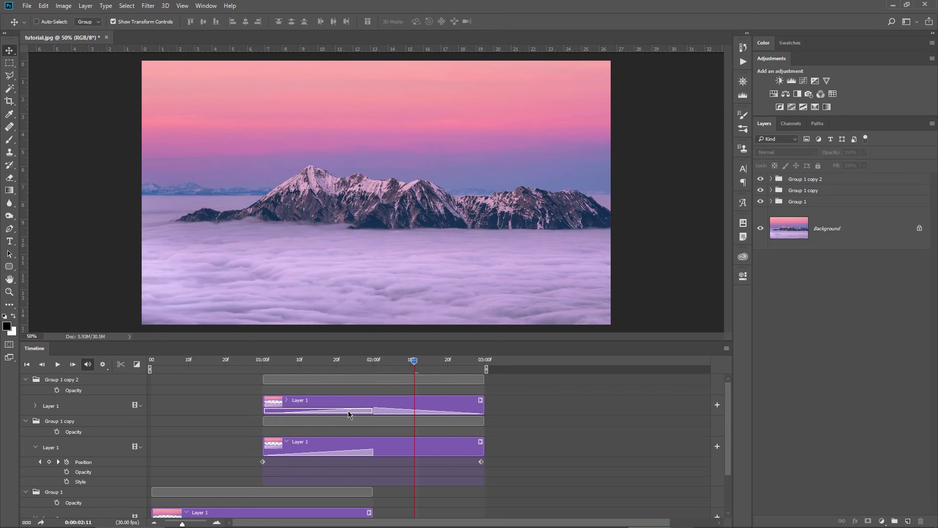
pyautogui.press('Delete')
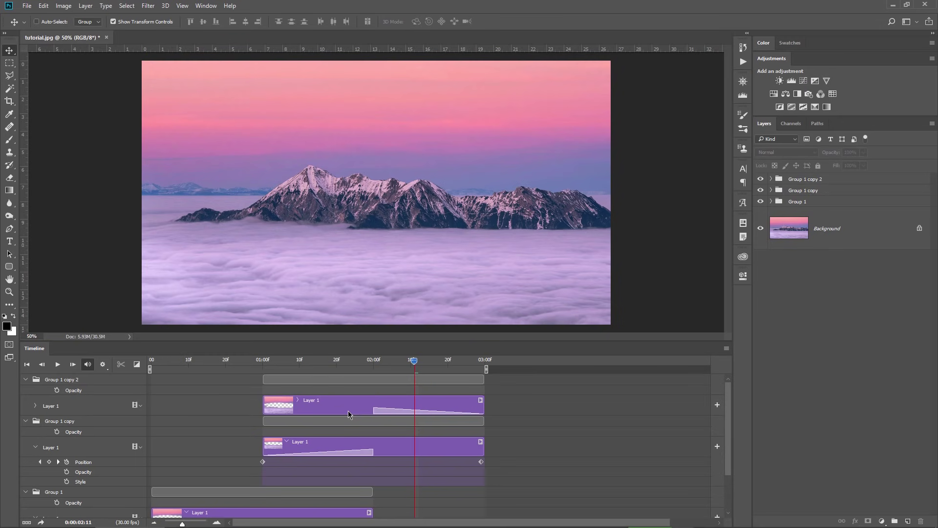
pyautogui.moveTo(445, 381); pyautogui.dragTo(219, 379)
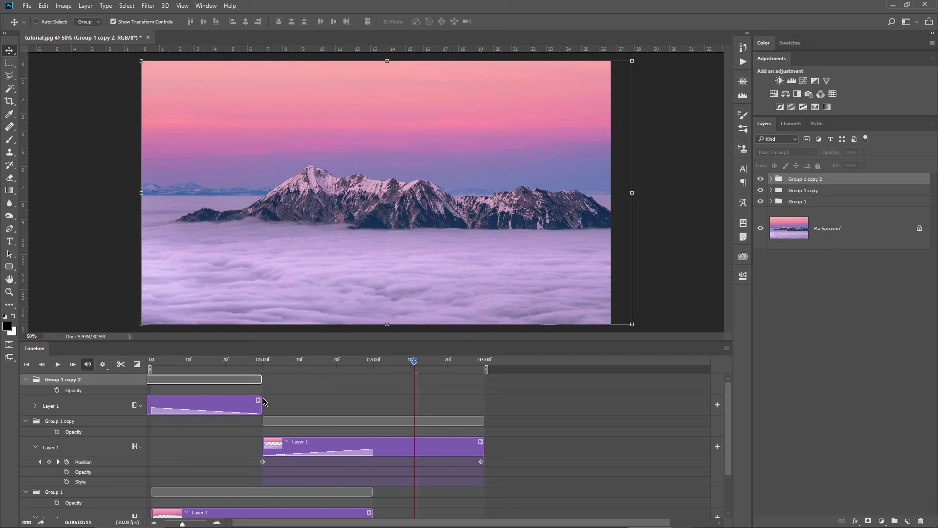
# End the work area at 02:00f, preview the looping clouds, and duplicate the Background layer
pyautogui.moveTo(167, 365); pyautogui.dragTo(149, 365)
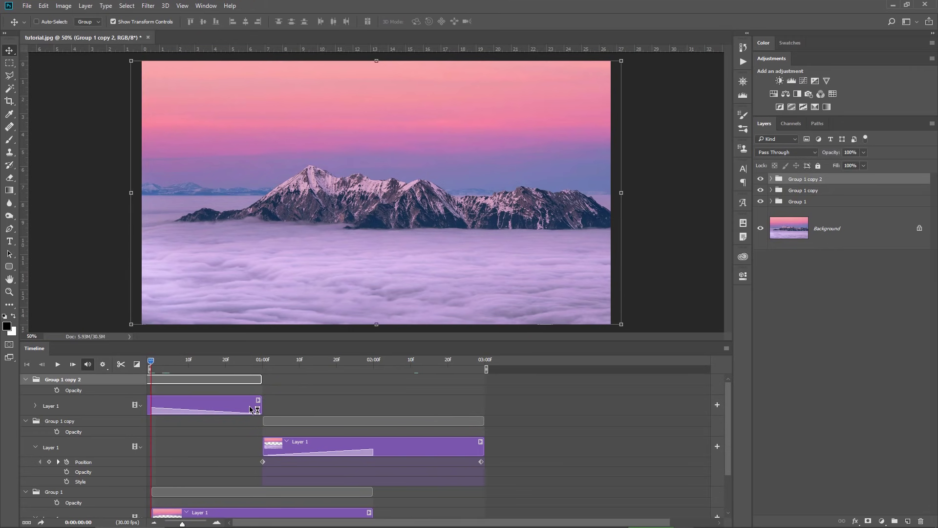
pyautogui.moveTo(487, 369); pyautogui.dragTo(379, 377)
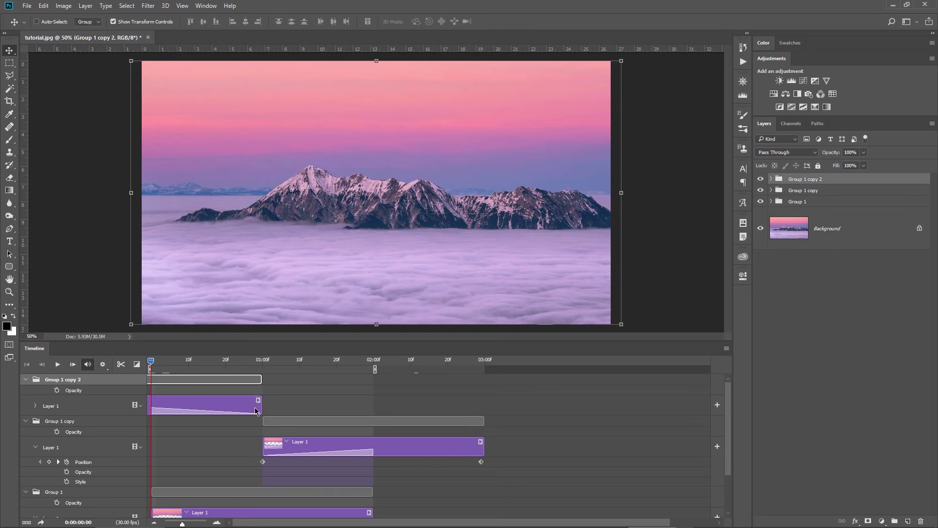
pyautogui.press('space')
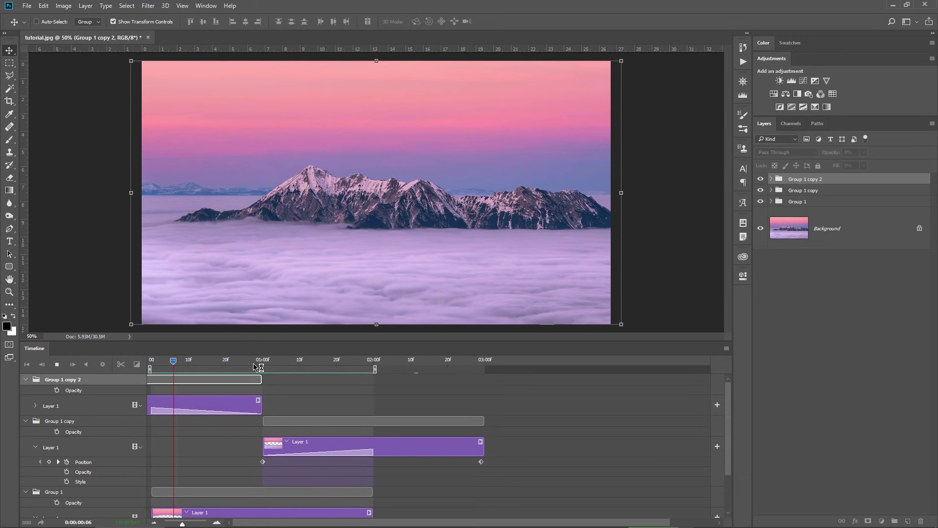
pyautogui.press('space')
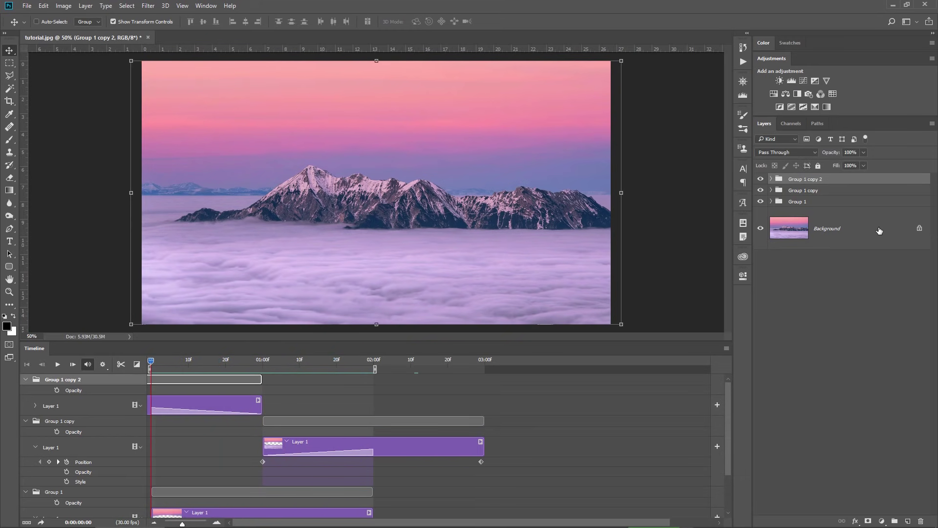
pyautogui.click(880, 230)
pyautogui.hotkey('ctrl', 'j')
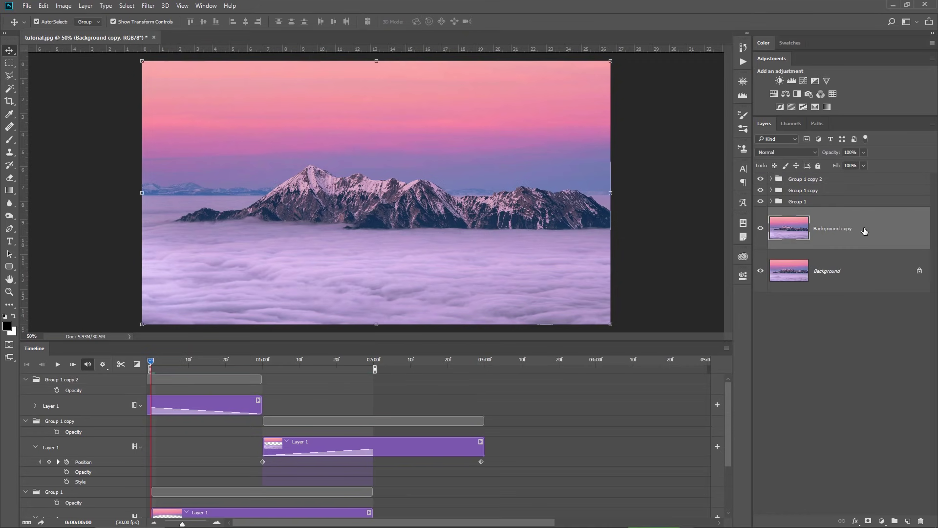
# Move Background copy to the top of the layer stack and trim its clip to end at 02:00f
pyautogui.moveTo(865, 233); pyautogui.dragTo(830, 174)
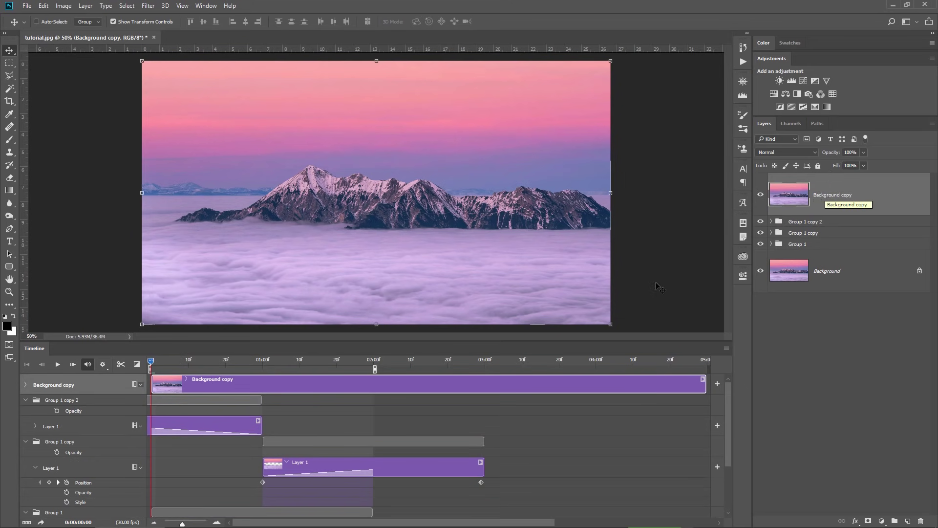
pyautogui.moveTo(224, 392)
pyautogui.mouseDown()
pyautogui.moveTo(236, 393)
pyautogui.moveTo(222, 394)
pyautogui.mouseUp()
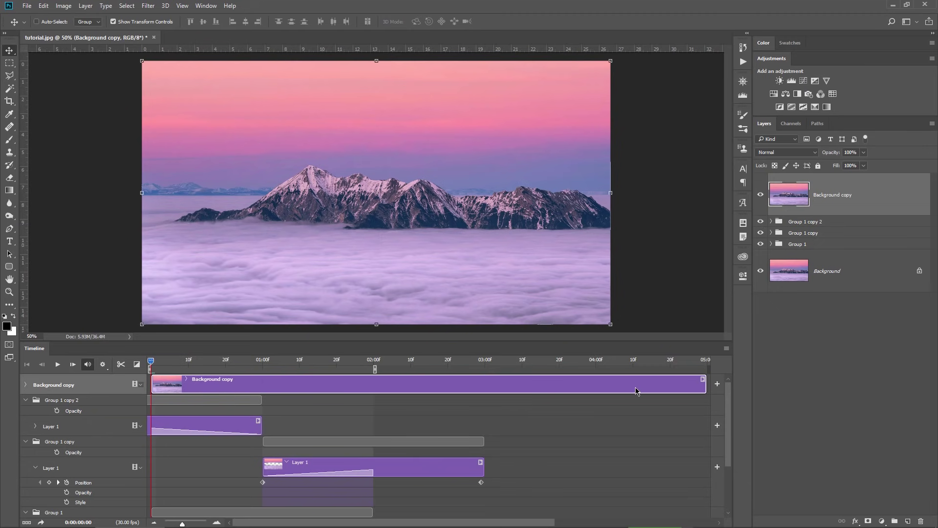
pyautogui.moveTo(702, 389); pyautogui.dragTo(371, 392)
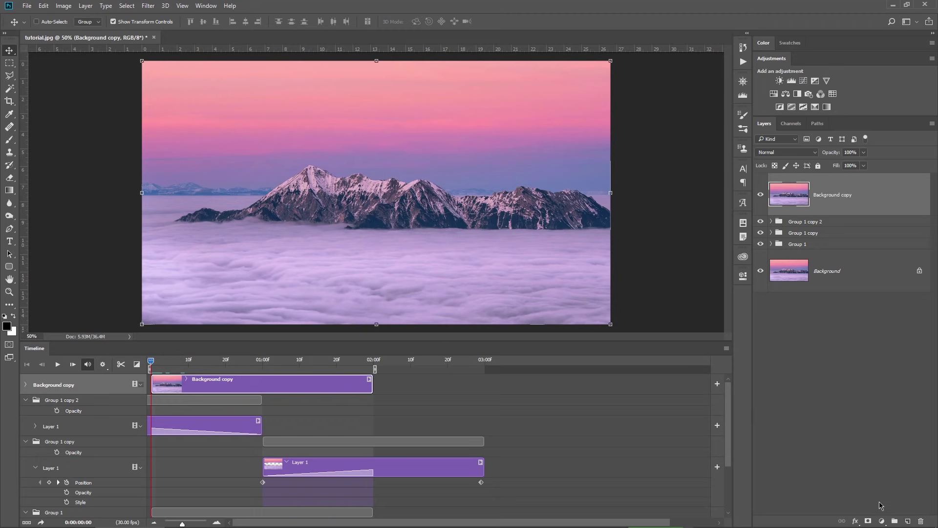
# Add a black layer mask to Background copy, set a 125 px brush, and zoom into the mountain base
pyautogui.keyDown('alt'); pyautogui.click(868, 521); pyautogui.keyUp('alt')
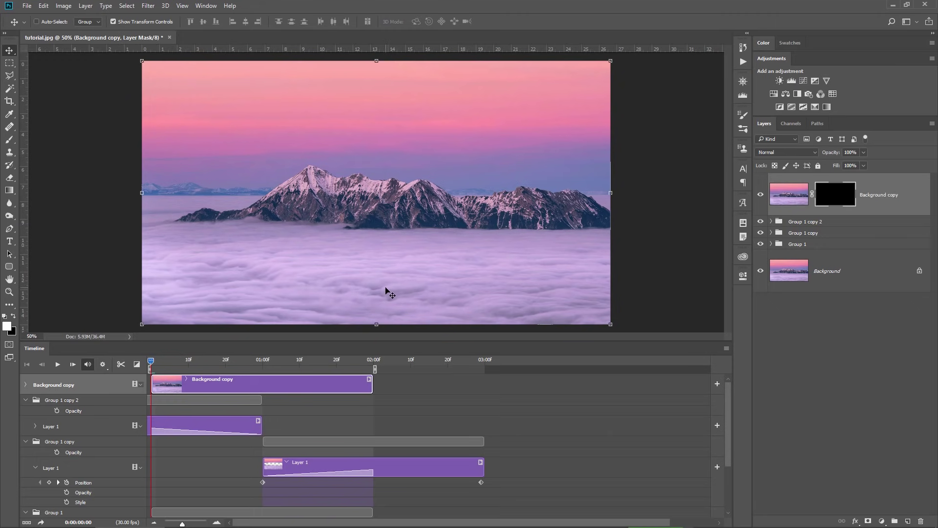
pyautogui.press('b')
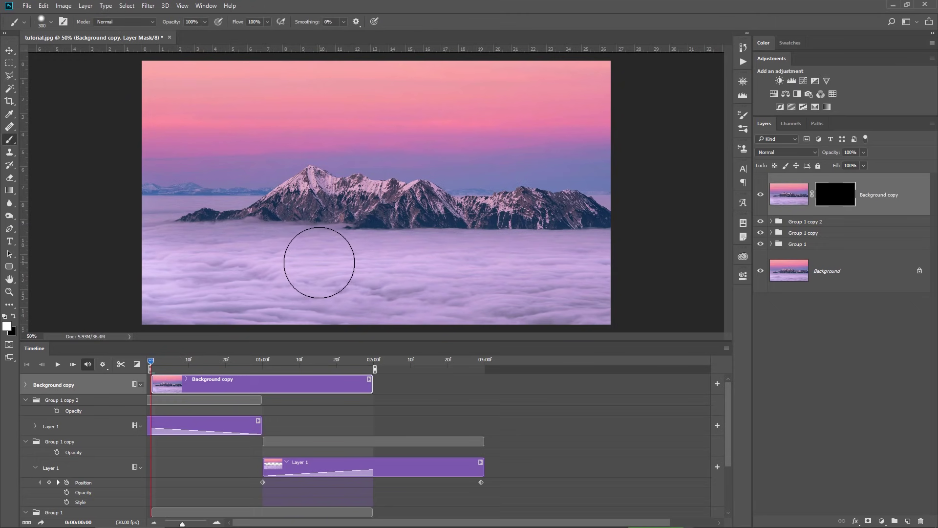
pyautogui.press('[')
pyautogui.press('[')
pyautogui.press('[')
pyautogui.press('[')
pyautogui.press('[')
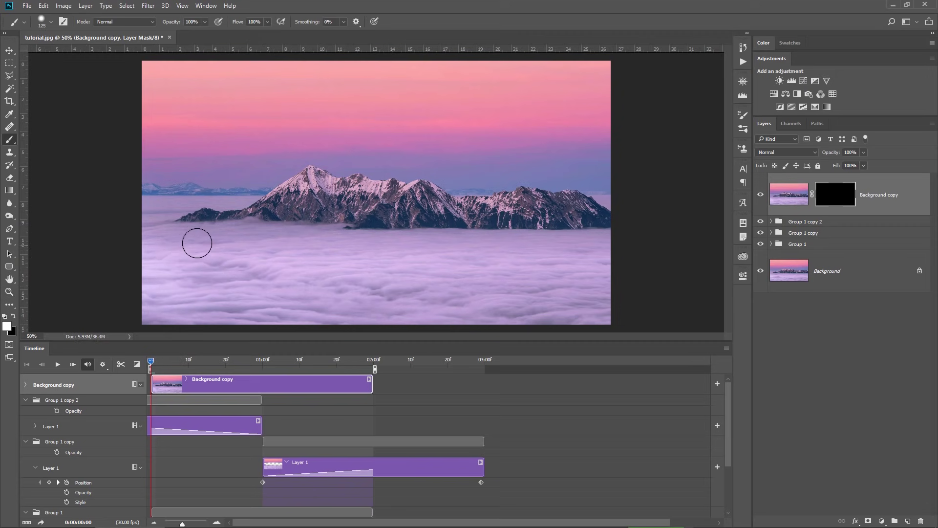
pyautogui.press('z')
pyautogui.moveTo(180, 216)
pyautogui.mouseDown()
pyautogui.moveTo(198, 216)
pyautogui.moveTo(206, 291)
pyautogui.mouseUp()
# With a smaller brush at 55% flow, paint white along the mountain base at frame 14
pyautogui.press('b')
pyautogui.press('[')
pyautogui.press('[')
pyautogui.press('[')
pyautogui.press('[')
pyautogui.press('[')
pyautogui.press('[')
pyautogui.press('[')
pyautogui.press('[')
pyautogui.press('space')
# Refine the mask edge, switching brush size between 40 and 70 px and paint colour between black and white
pyautogui.press('space')
pyautogui.press(']')
pyautogui.press(']')
pyautogui.press(']')
pyautogui.press(']')
pyautogui.hotkey('shift', '5')
pyautogui.hotkey('shift', '5')
pyautogui.moveTo(369, 210)
pyautogui.mouseDown()
pyautogui.moveTo(386, 221)
pyautogui.moveTo(286, 210)
pyautogui.moveTo(194, 222)
pyautogui.mouseUp()
pyautogui.press('[')
pyautogui.press('[')
pyautogui.press('[')
pyautogui.press('space')
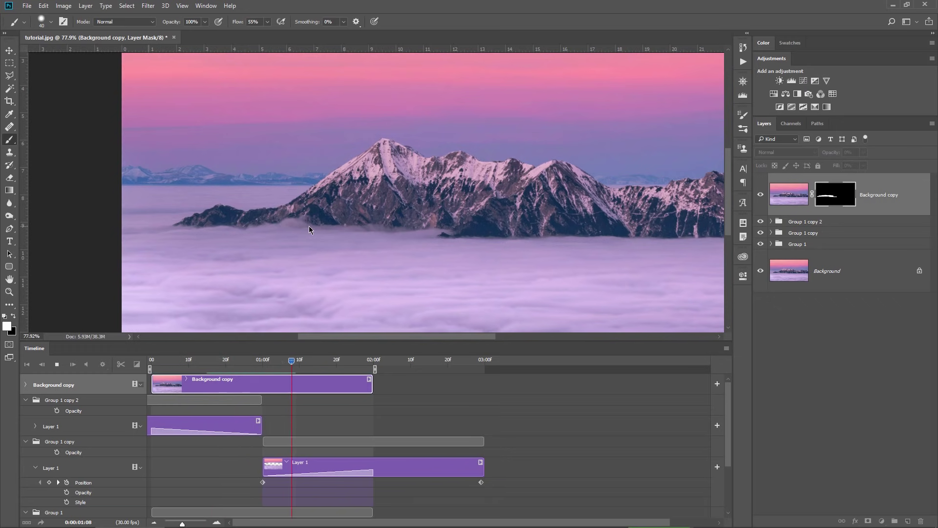
pyautogui.press('space')
pyautogui.press('x')
pyautogui.press('x')
pyautogui.press('space')
pyautogui.hscroll(5, 315, 243)
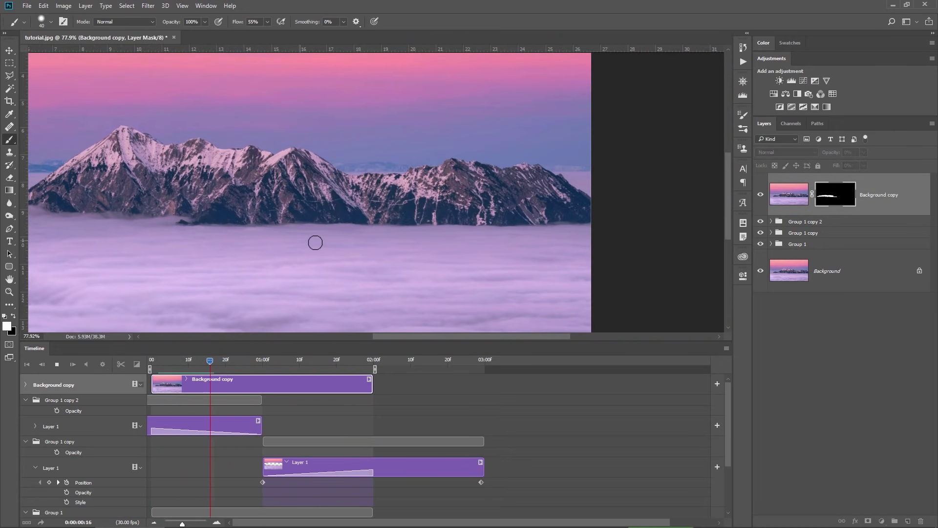